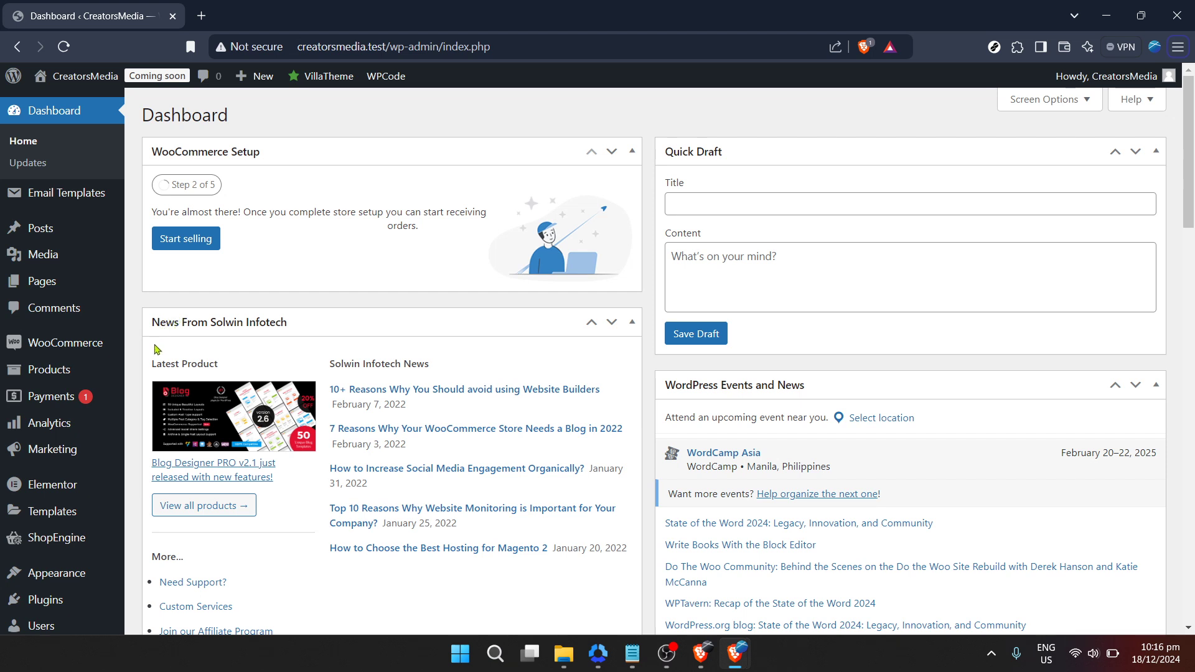
- Open Sample Product for editing from the store's product list
mouse_move(97, 376)
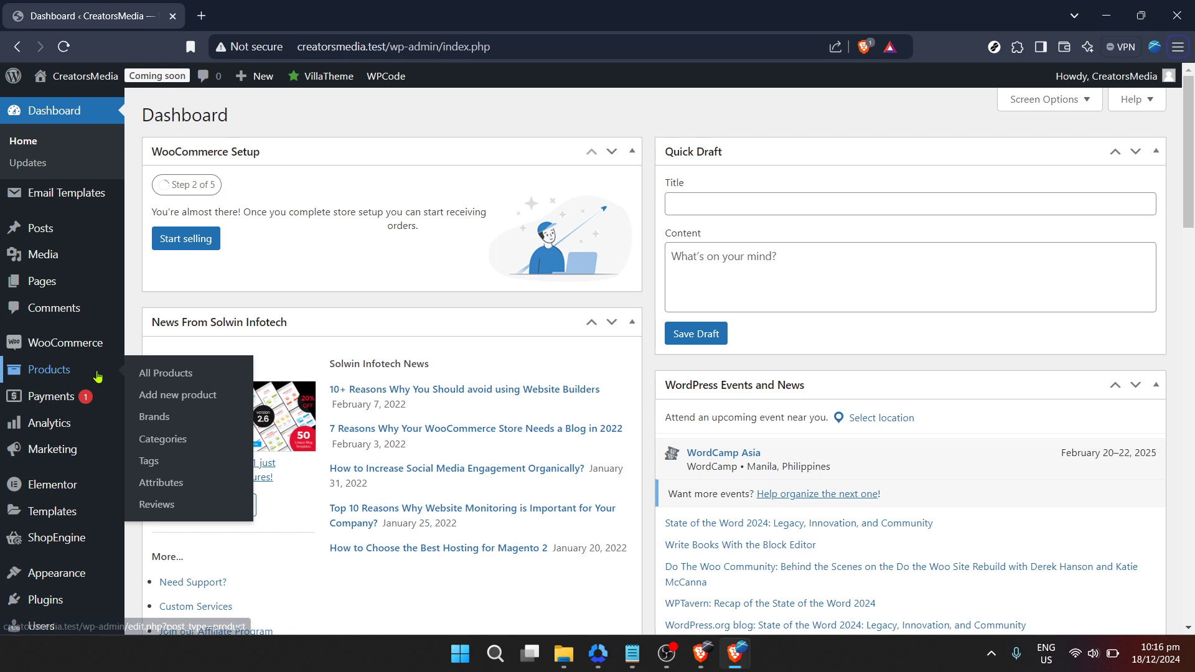
left_click(88, 376)
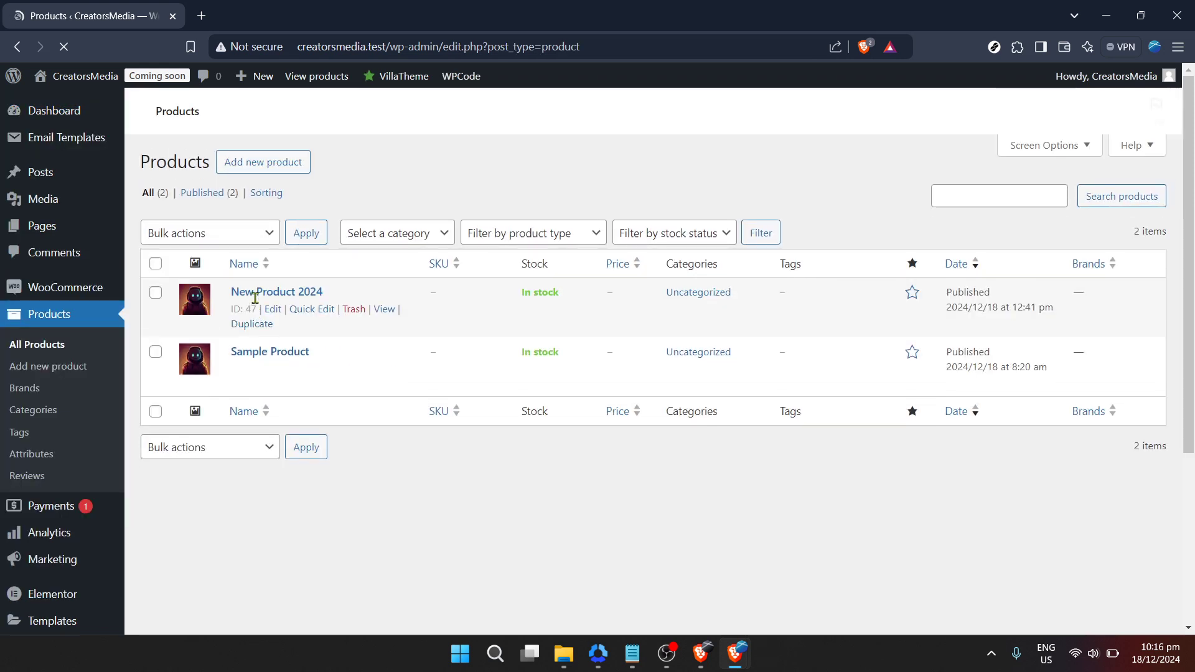
left_click(277, 355)
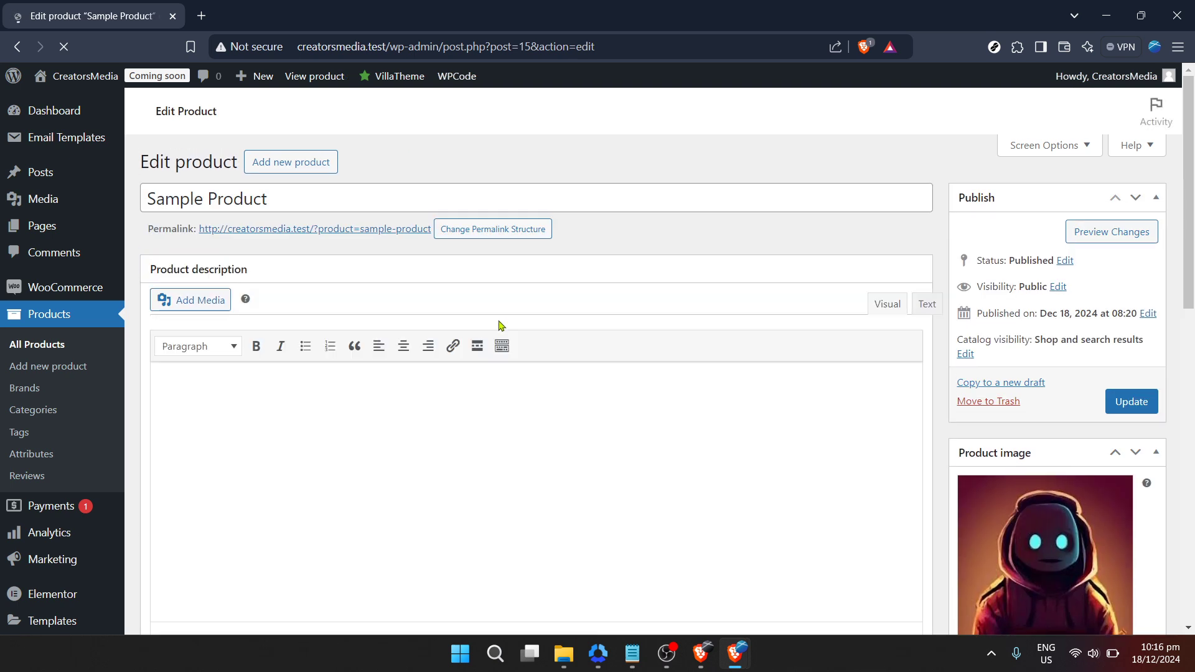
- Change the product type in the product data from Variable product to Simple product
scroll(563, 332, "down", 3)
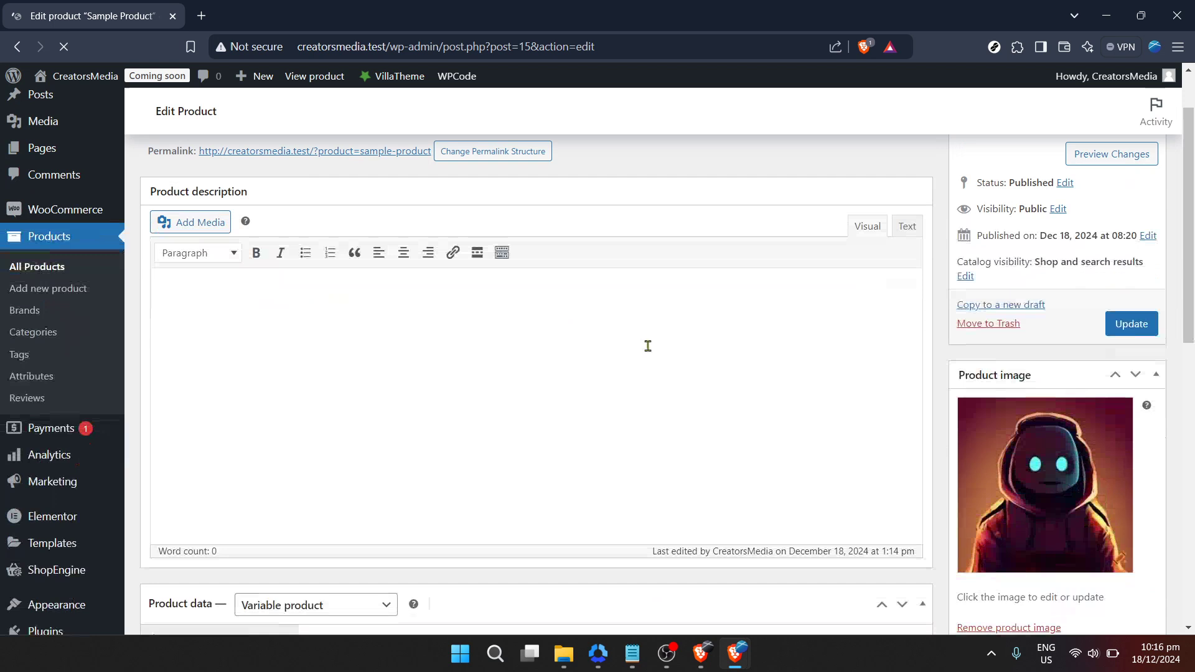
scroll(649, 348, "down", 3)
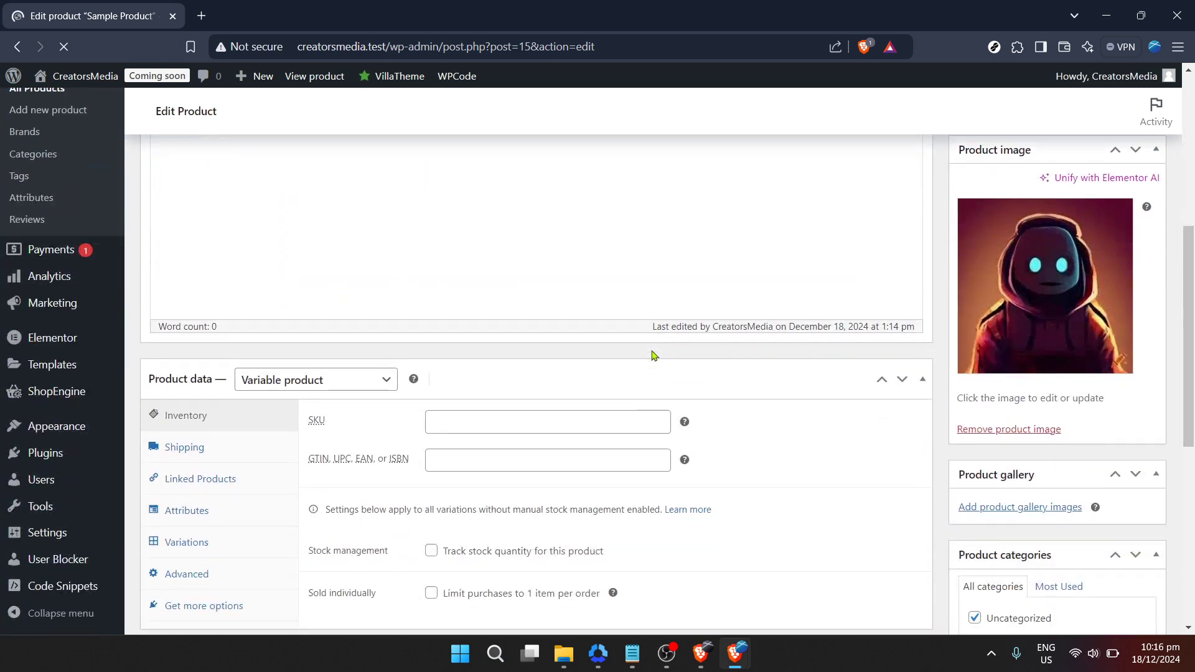
scroll(651, 350, "down", 1)
scroll(795, 360, "down", 3)
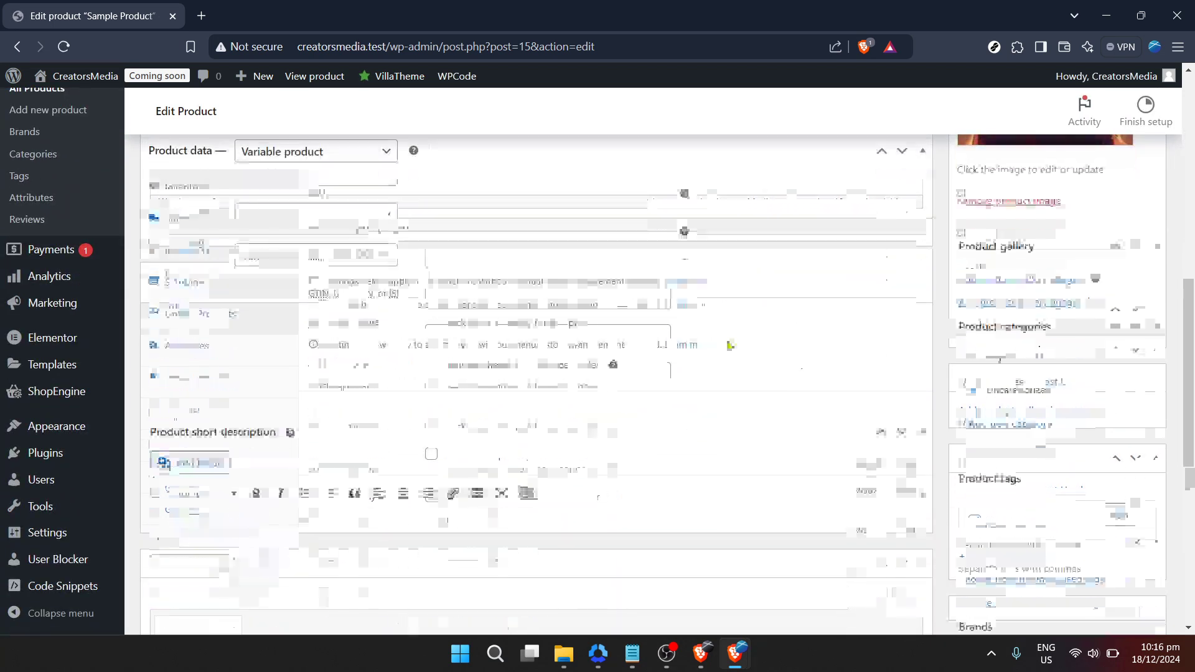
left_click(294, 149)
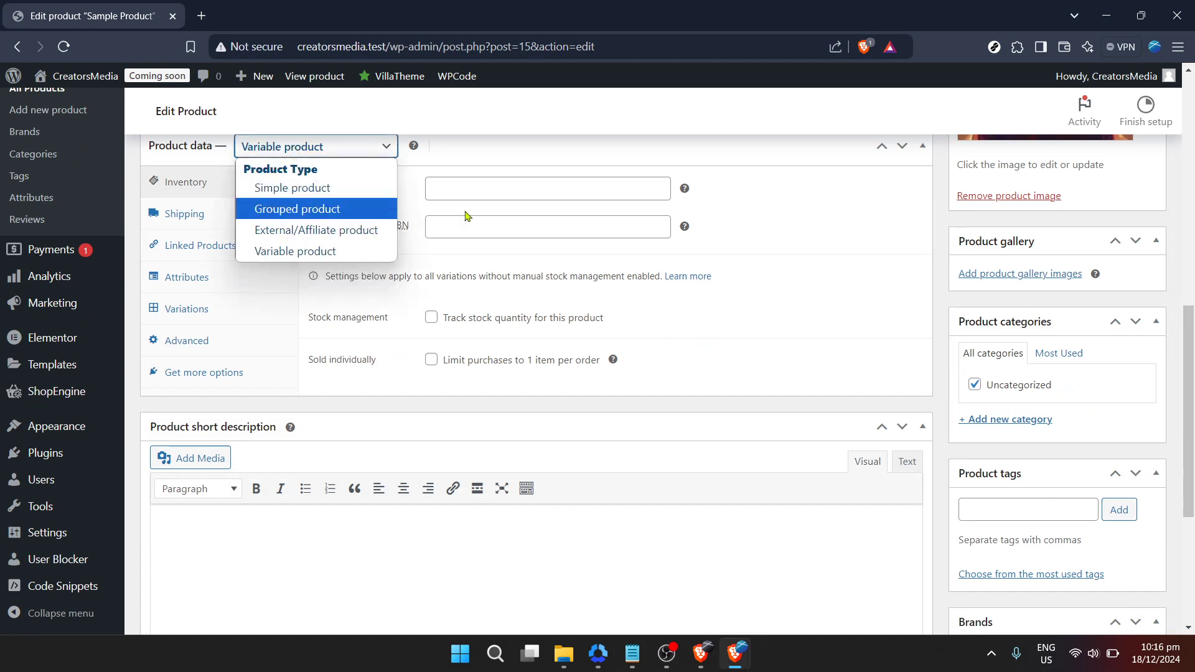
left_click(332, 194)
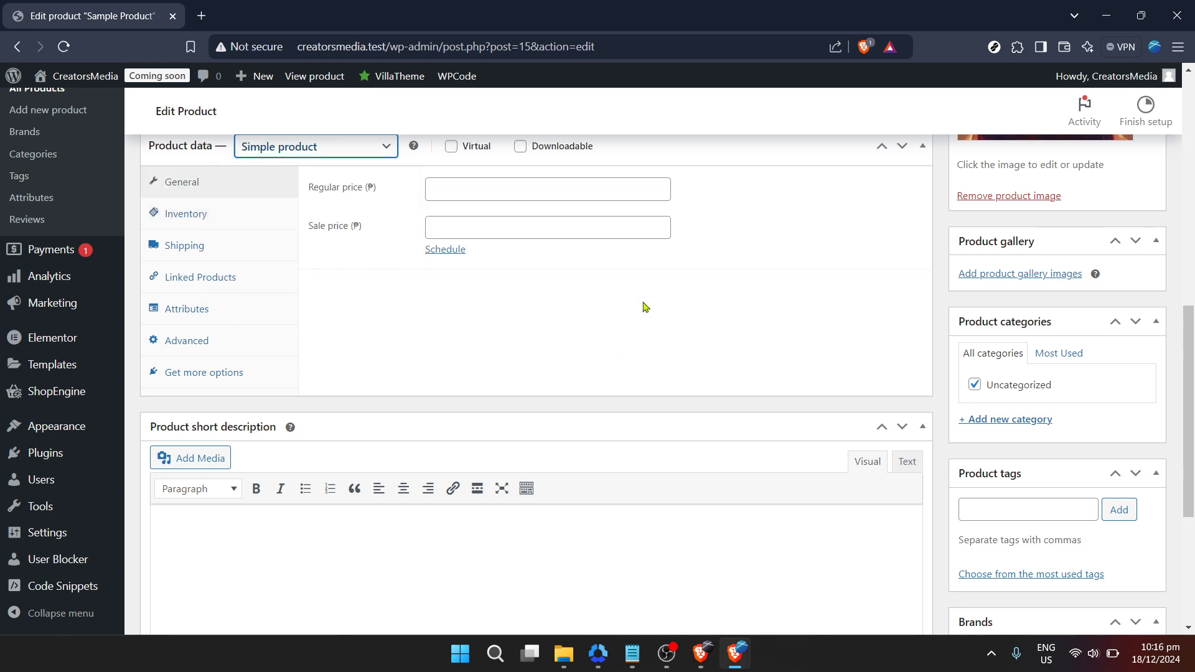
scroll(546, 302, "up", 1)
left_click(503, 307)
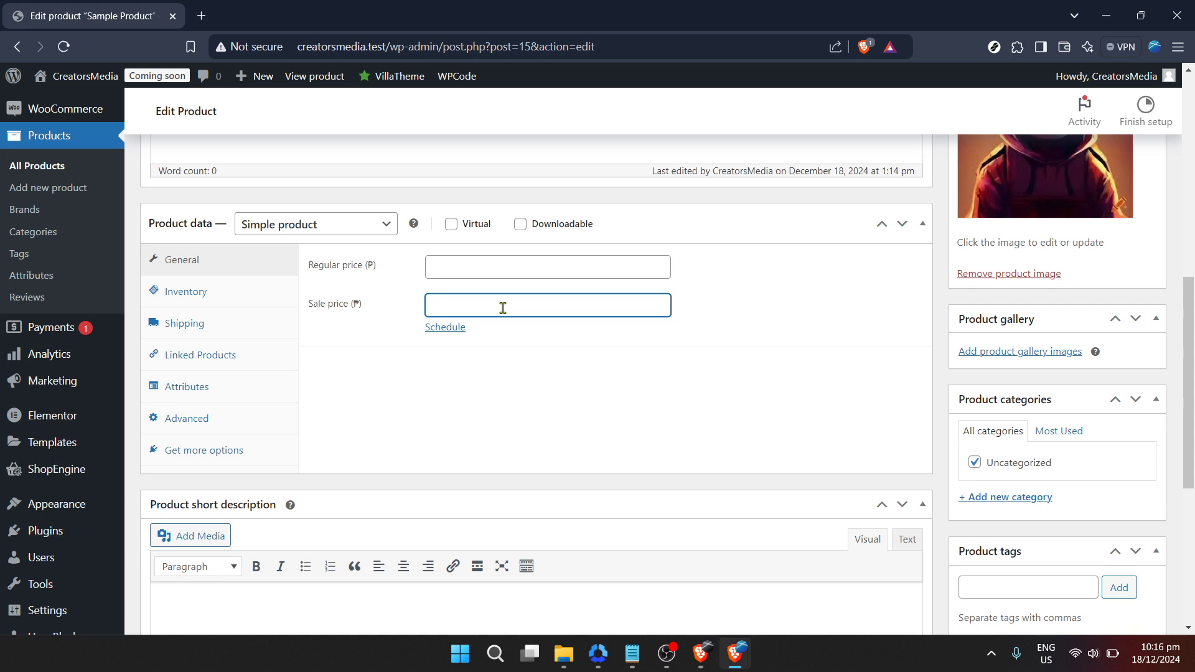
type("00")
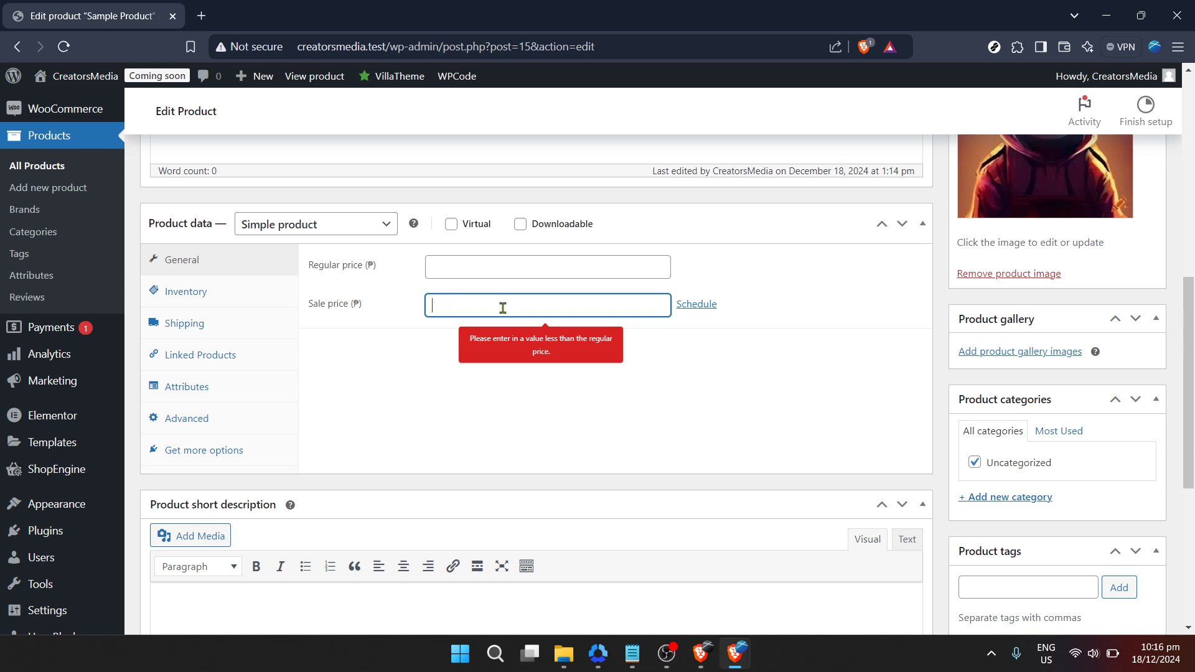
type("50")
left_click(745, 424)
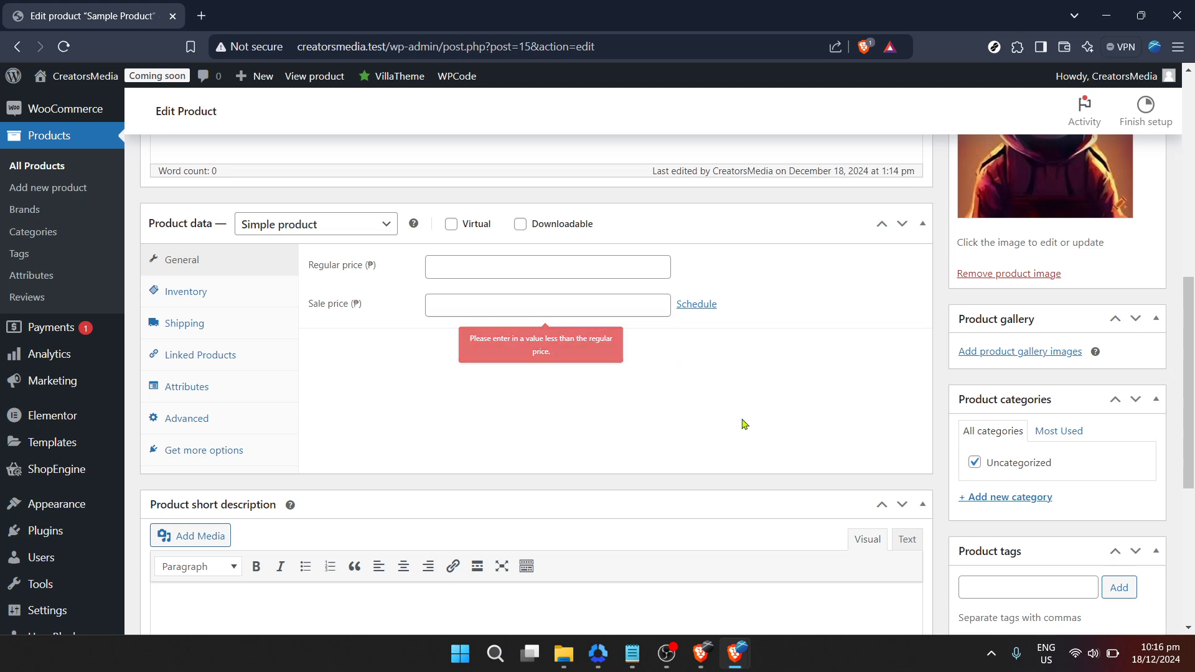
left_click(512, 307)
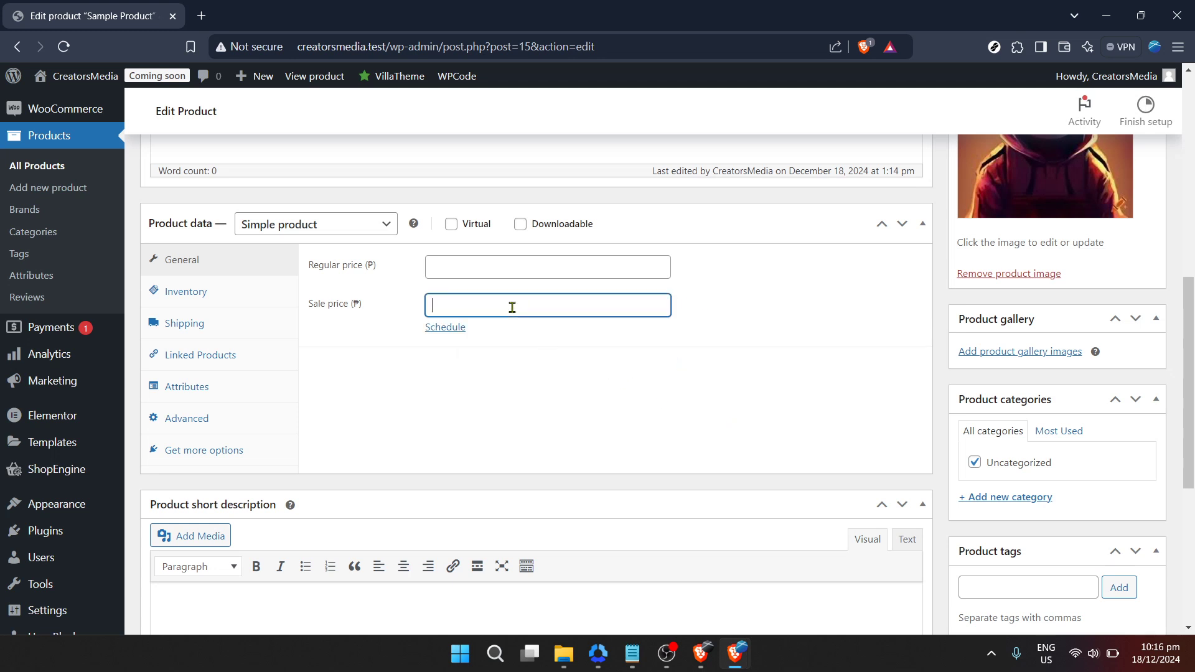
type("1")
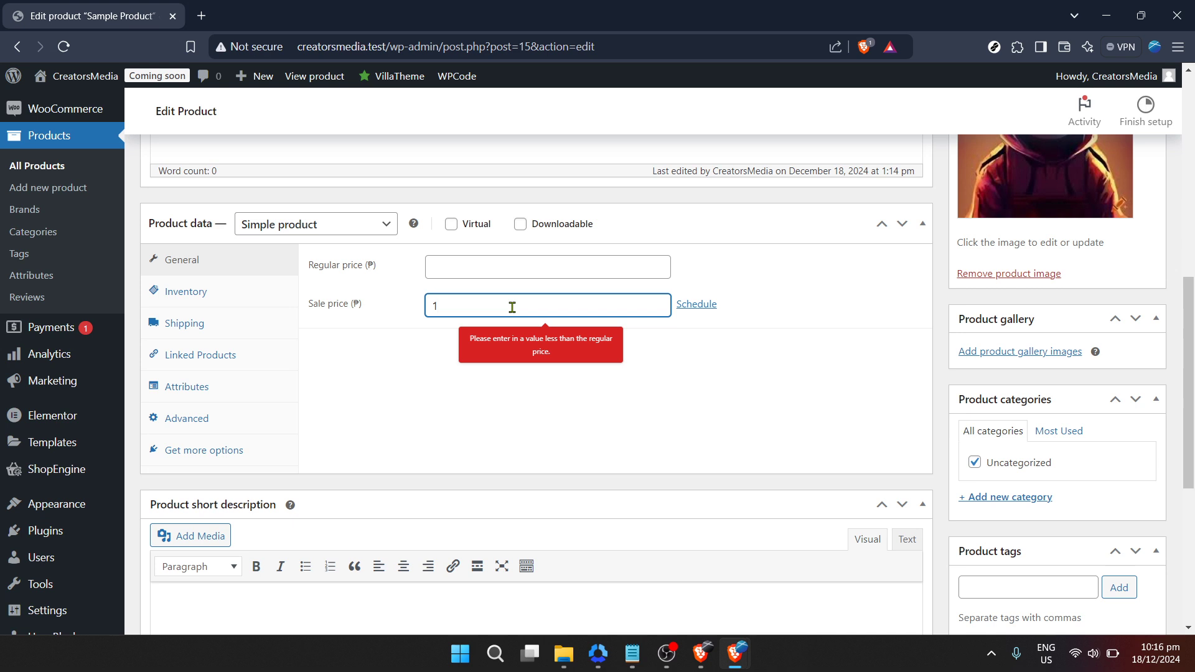
double_click(512, 306)
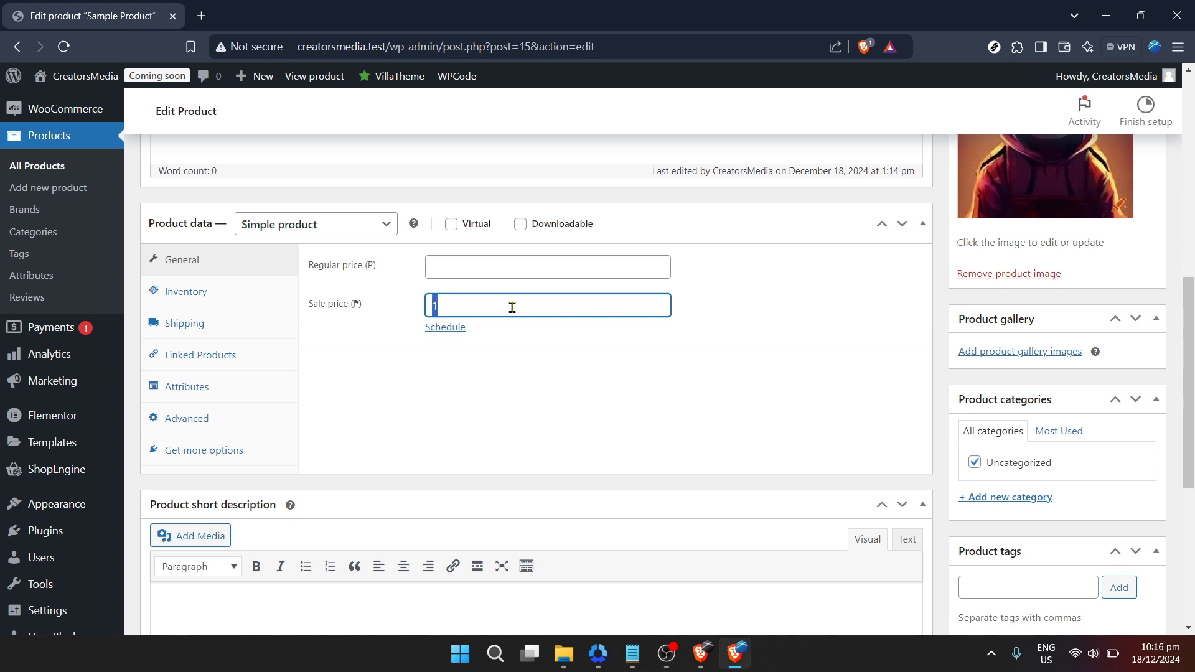
type(".50")
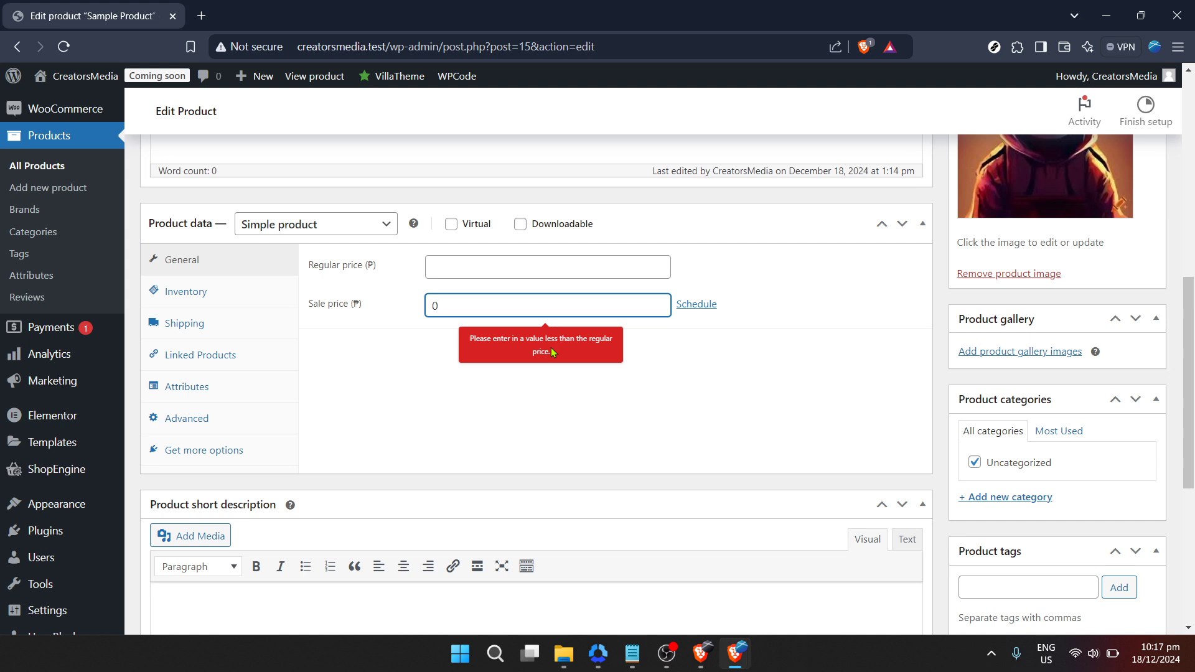
key("BackSpace")
- Schedule the sale price with both the start date and the end date set to 2024-12-25
scroll(725, 418, "up", 4)
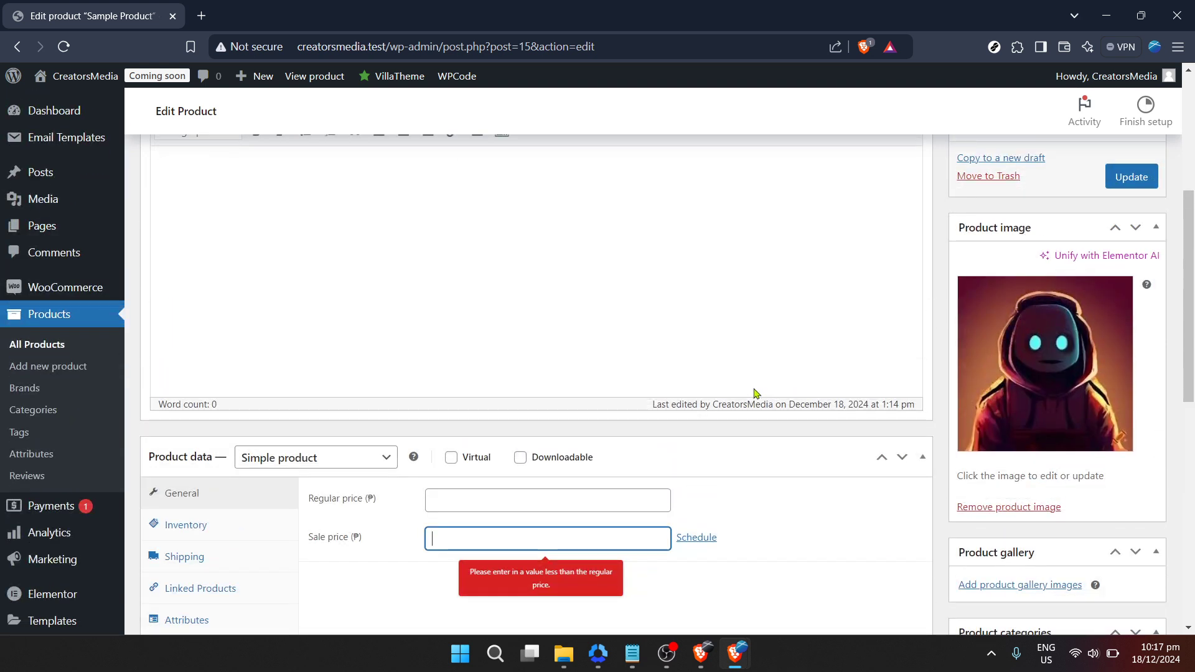
scroll(755, 394, "down", 3)
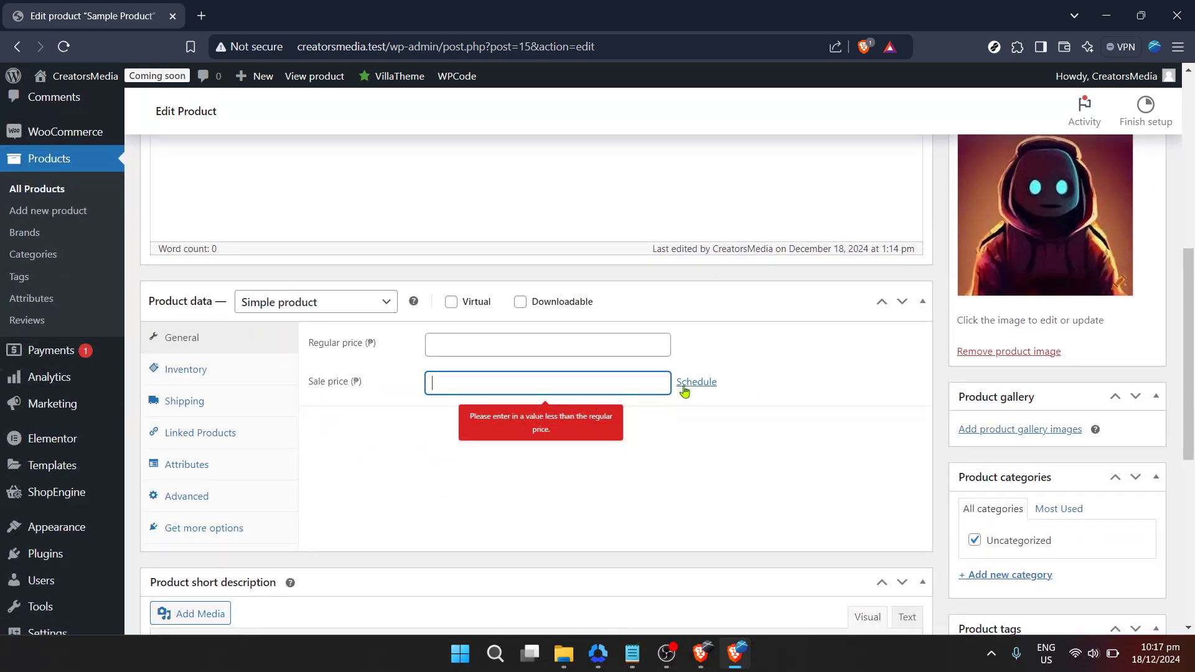
left_click(685, 391)
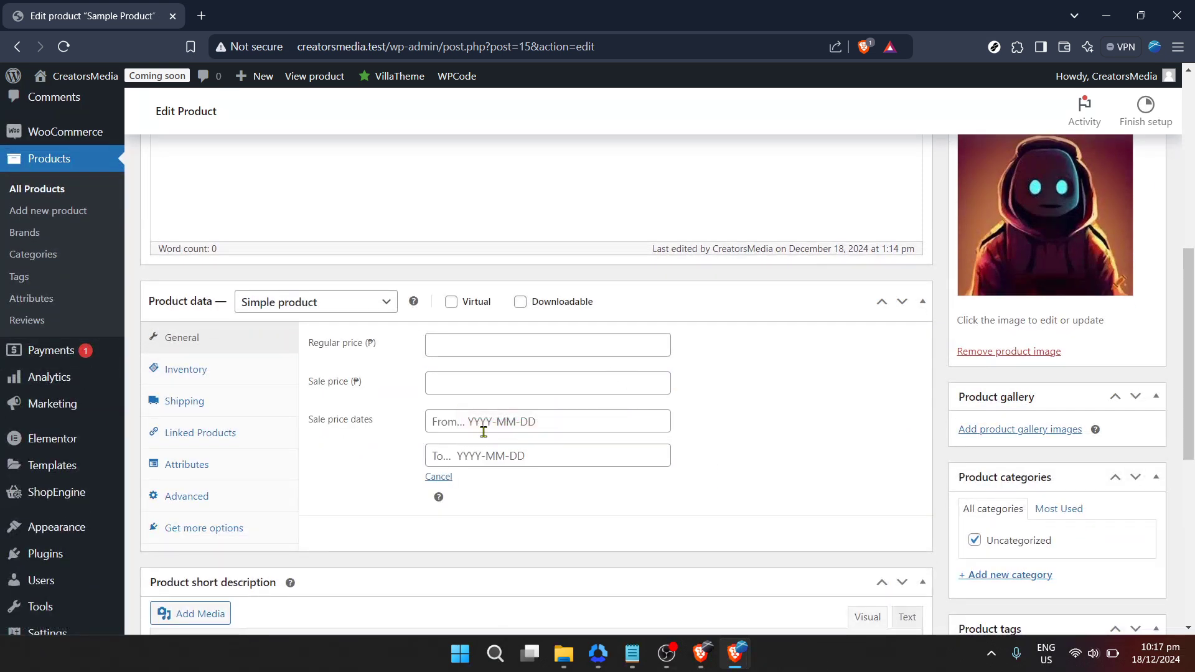
left_click(483, 423)
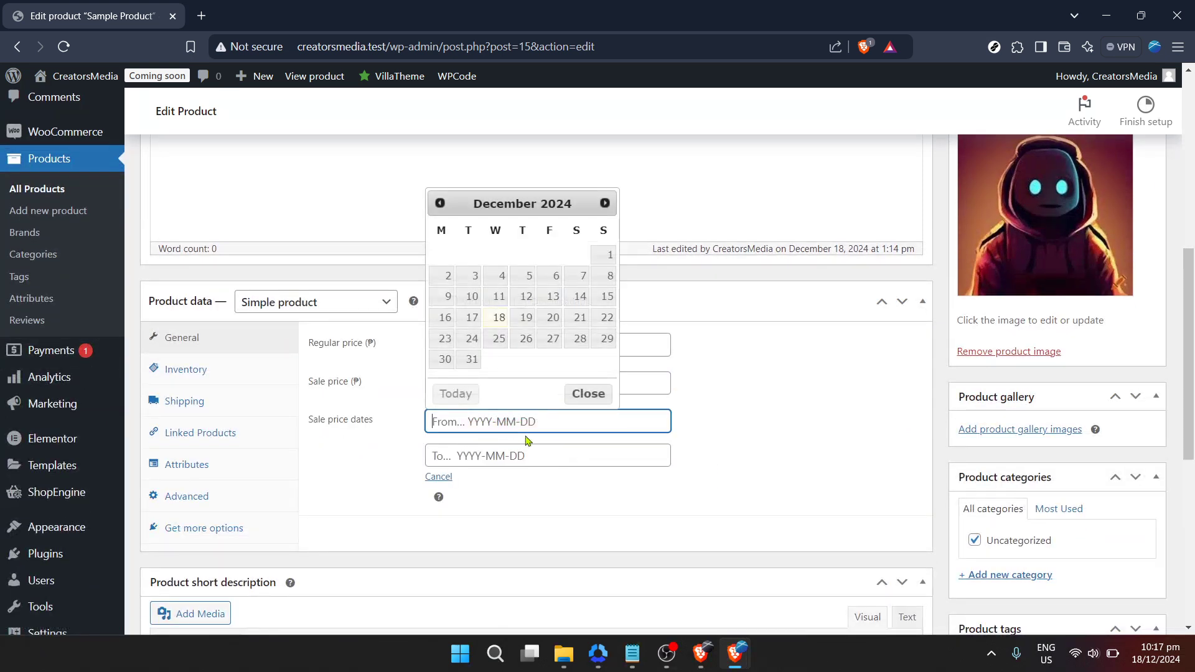
left_click(502, 338)
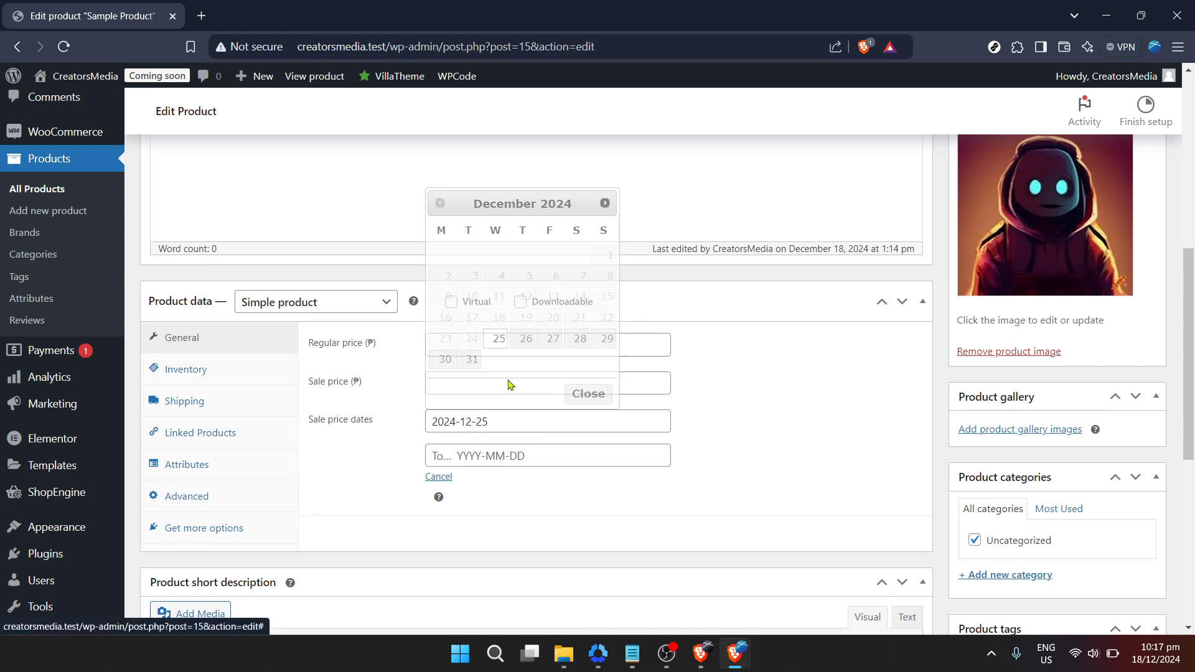
left_click(495, 453)
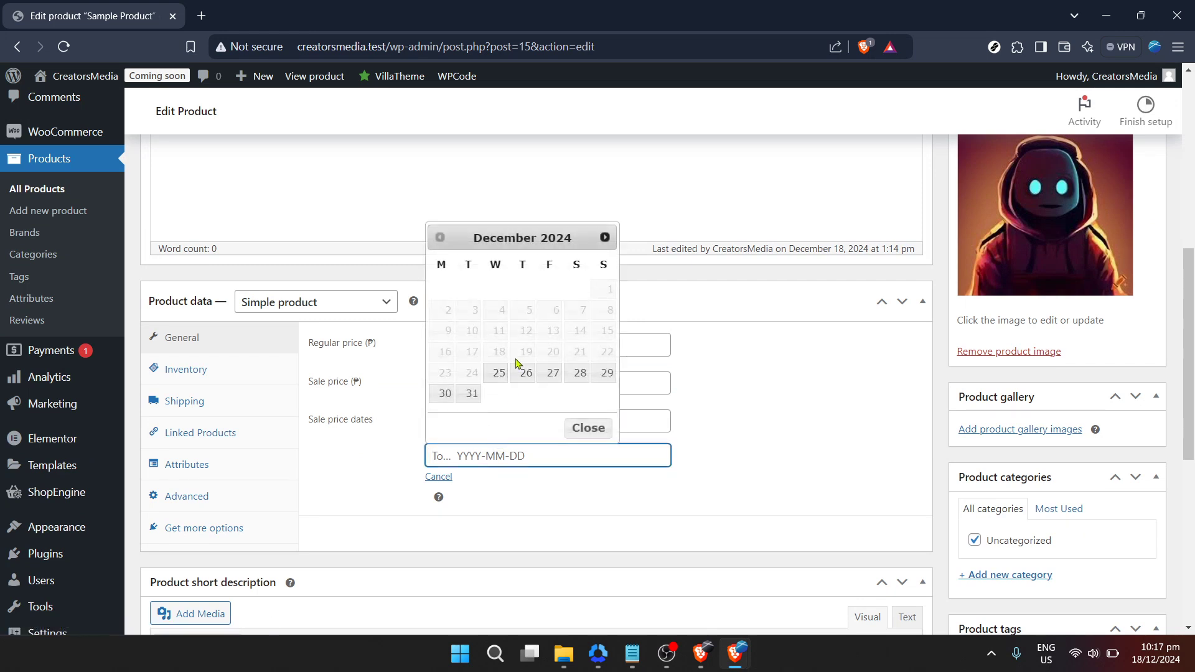
left_click(494, 377)
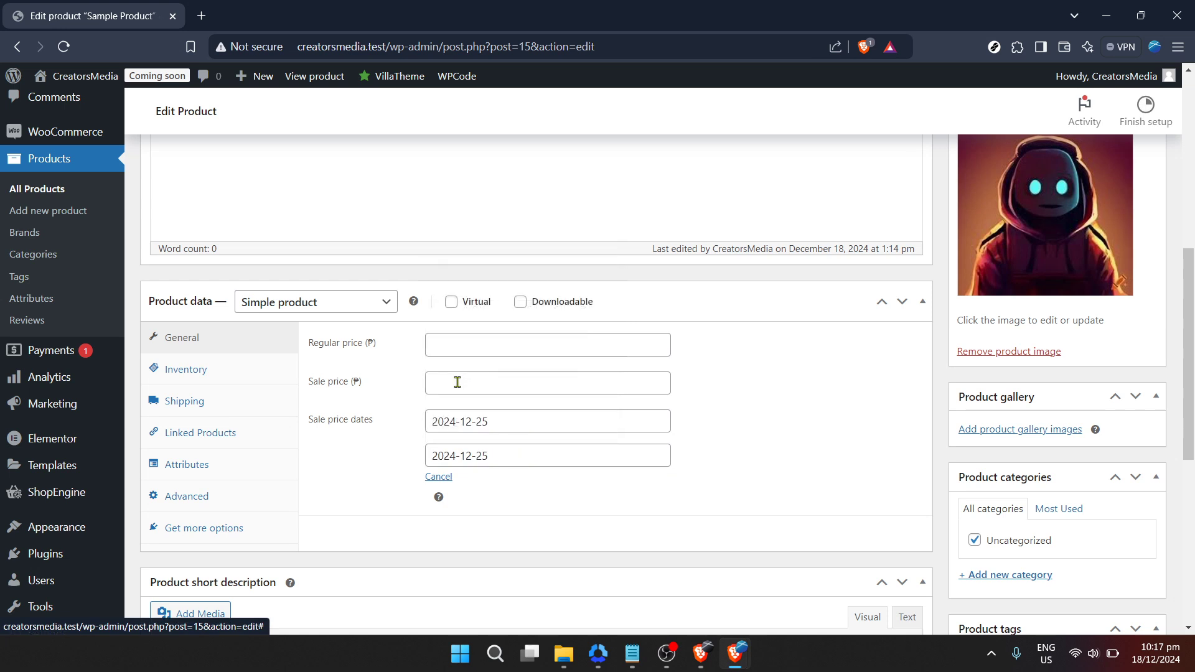
left_click(458, 383)
type("1")
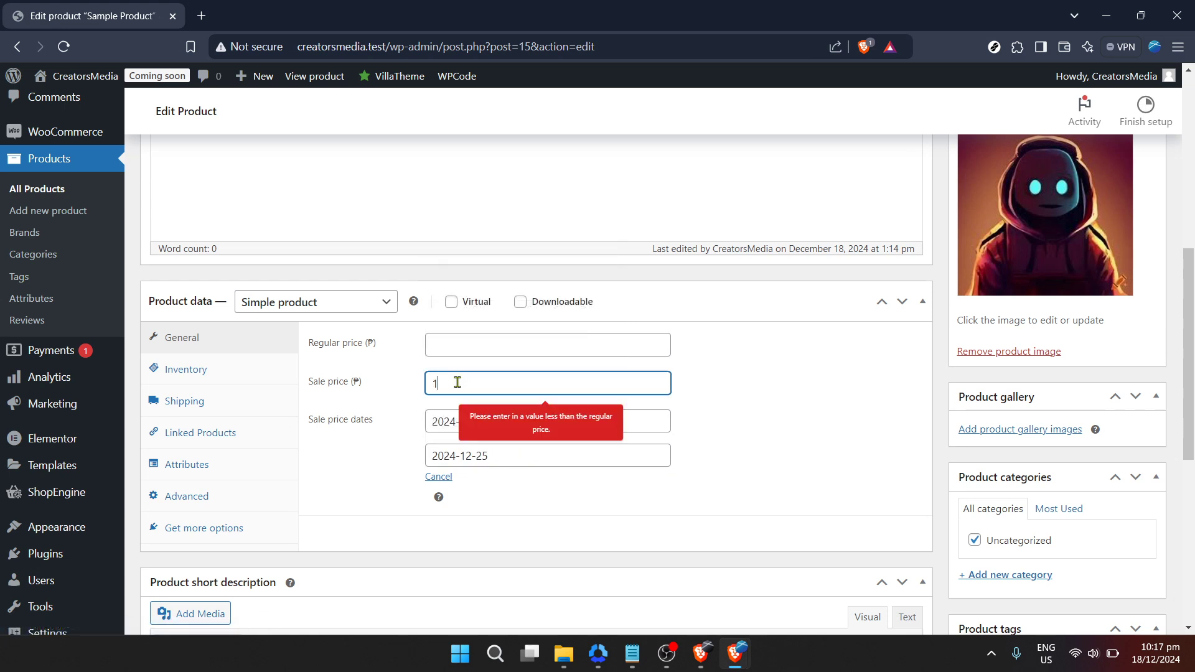
type("00")
- Set the product's regular price to 500 and its sale price to 50
left_click(481, 349)
type("599")
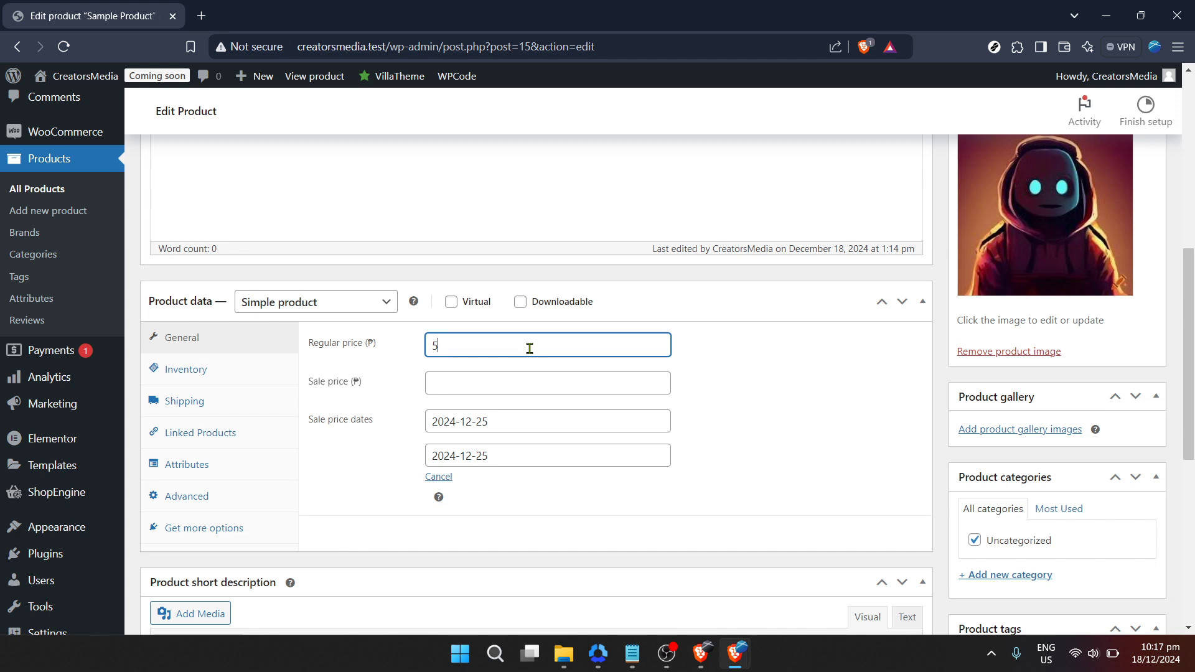
left_click(508, 389)
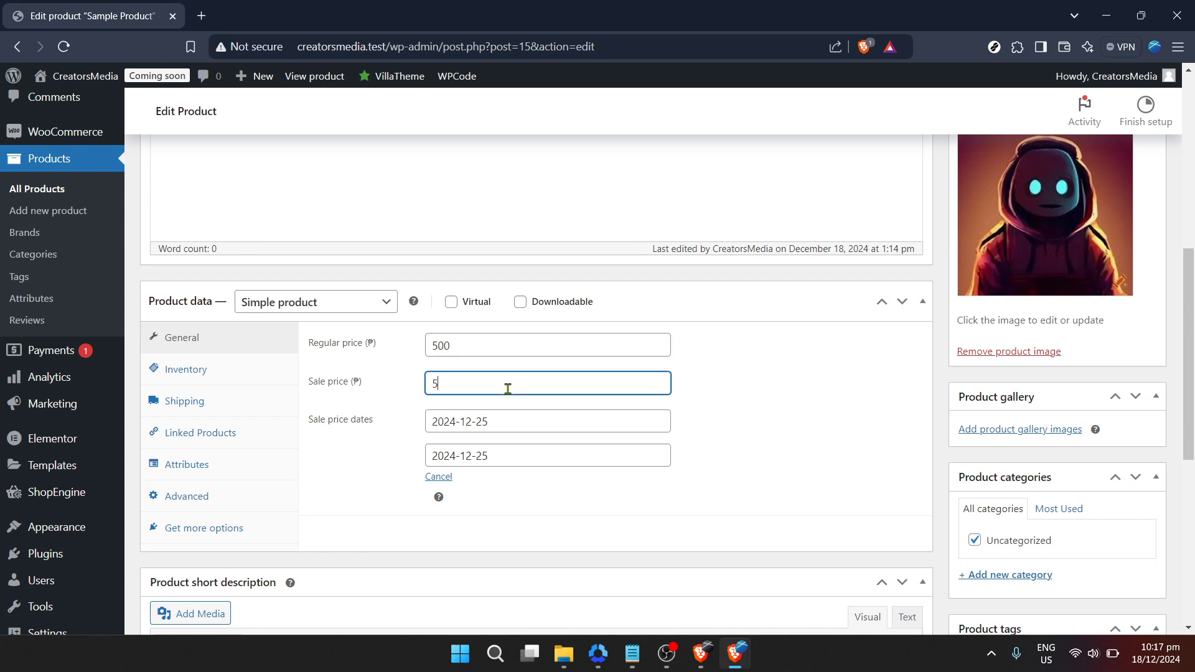
type("50")
left_click(808, 434)
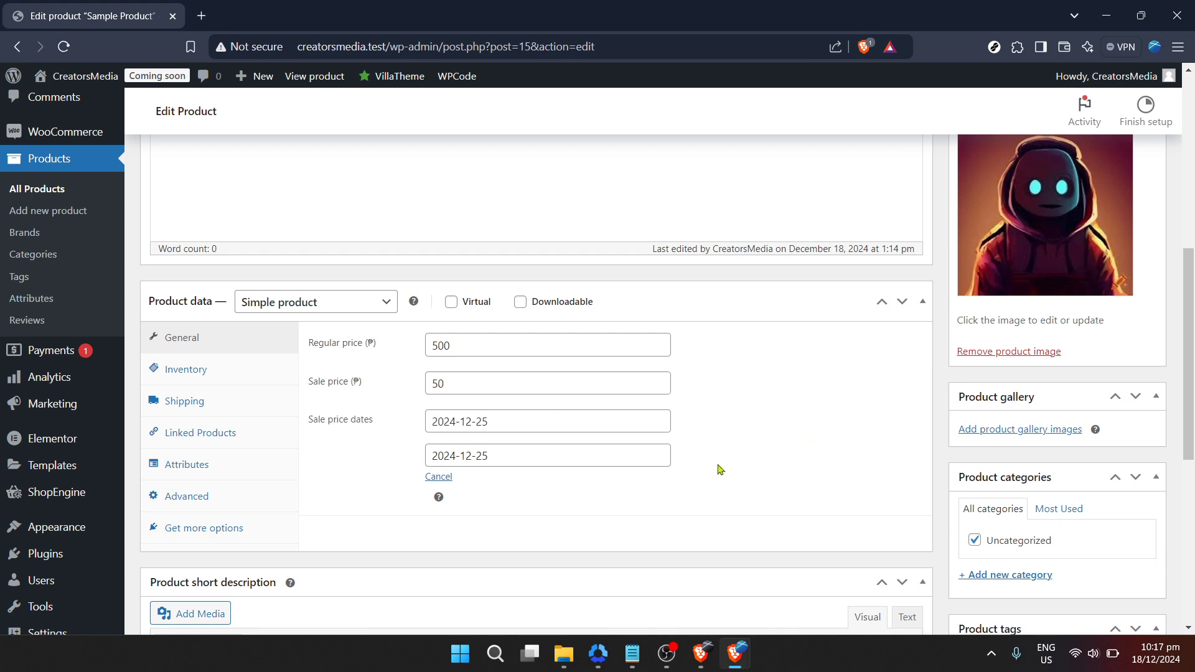
- Review the product's price and sale date fields and the sections below the product data
scroll(719, 470, "down", 2)
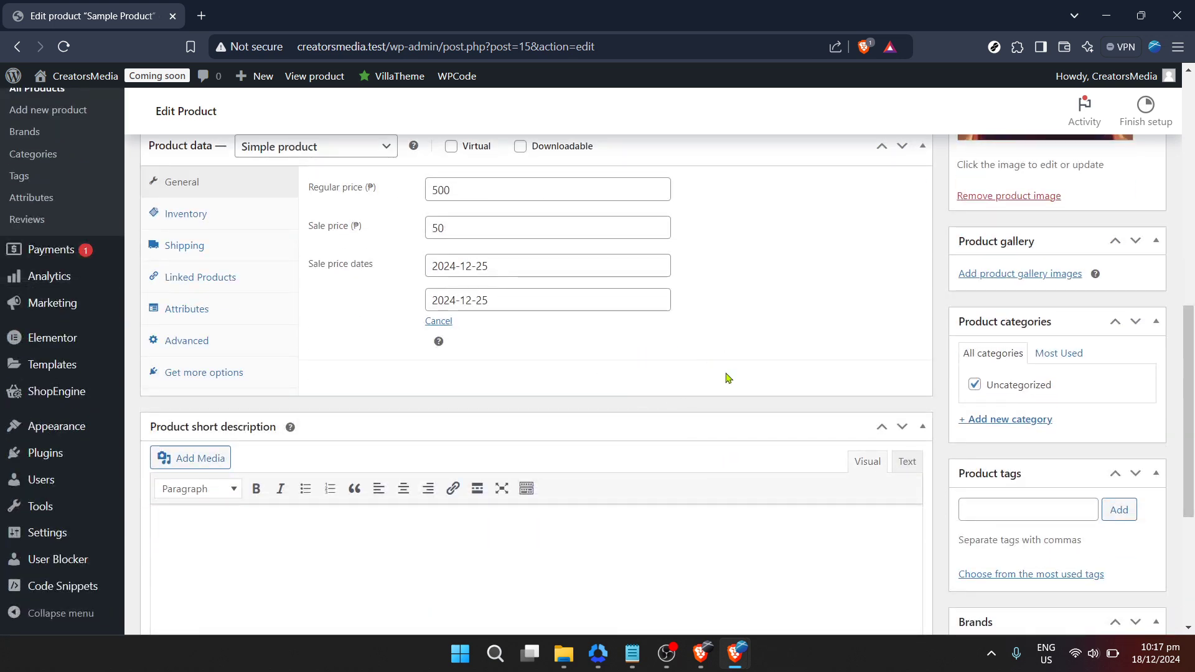
scroll(727, 378, "up", 1)
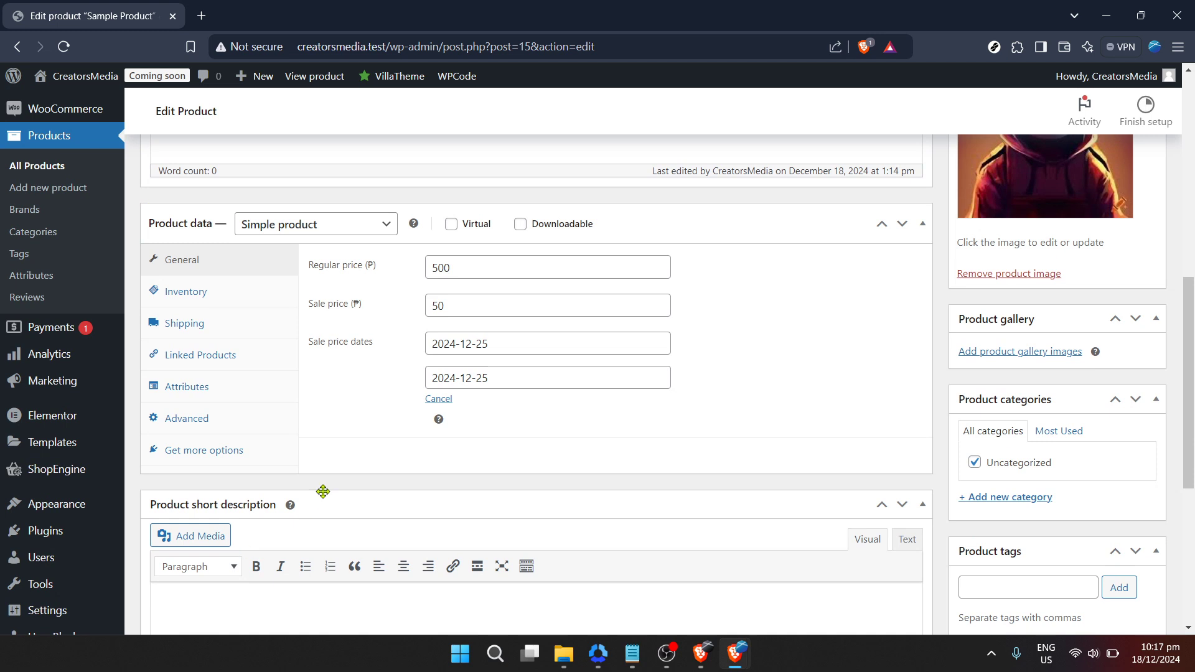
scroll(715, 406, "down", 5)
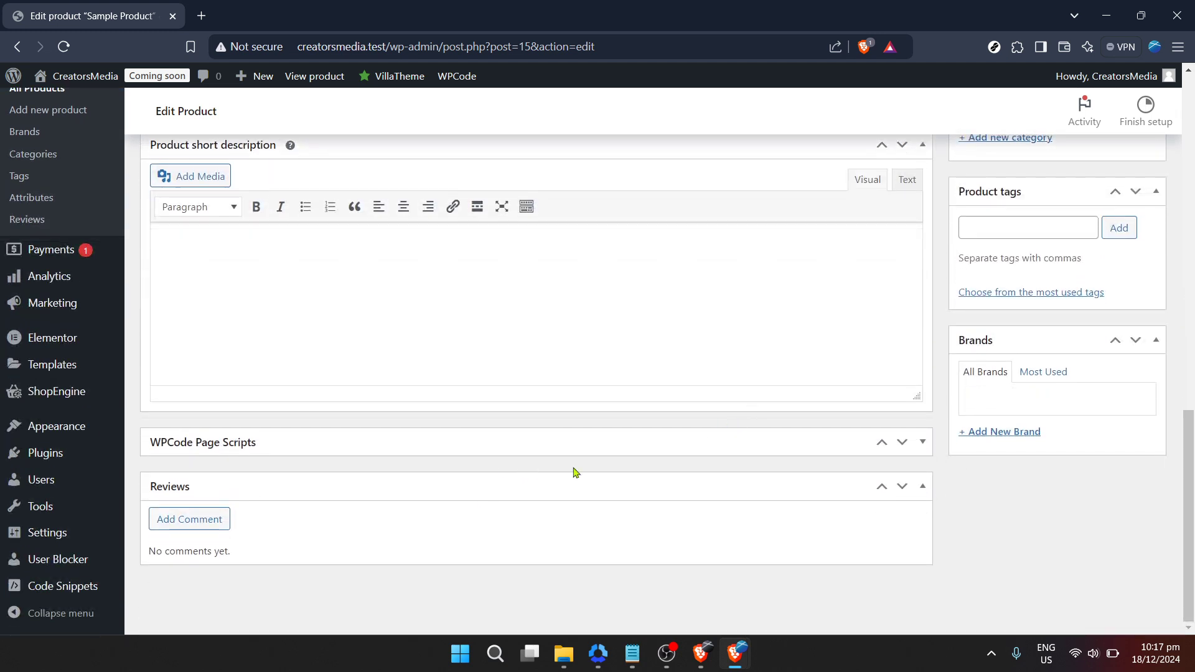
scroll(579, 470, "up", 3)
scroll(592, 466, "up", 4)
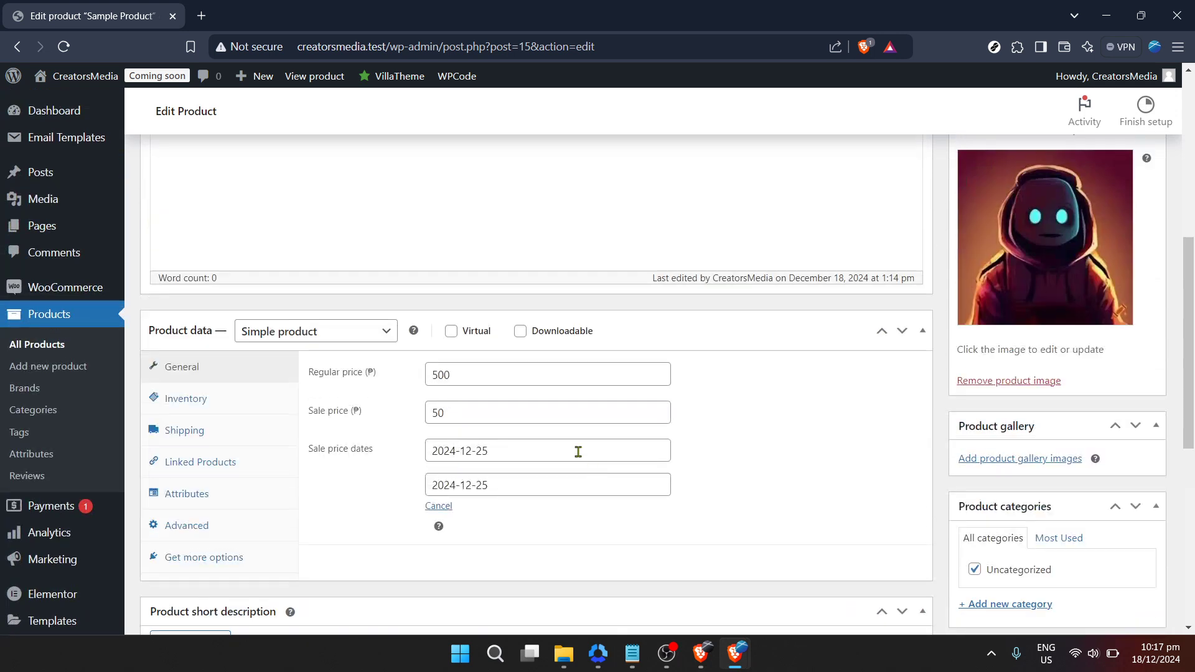
left_click(539, 414)
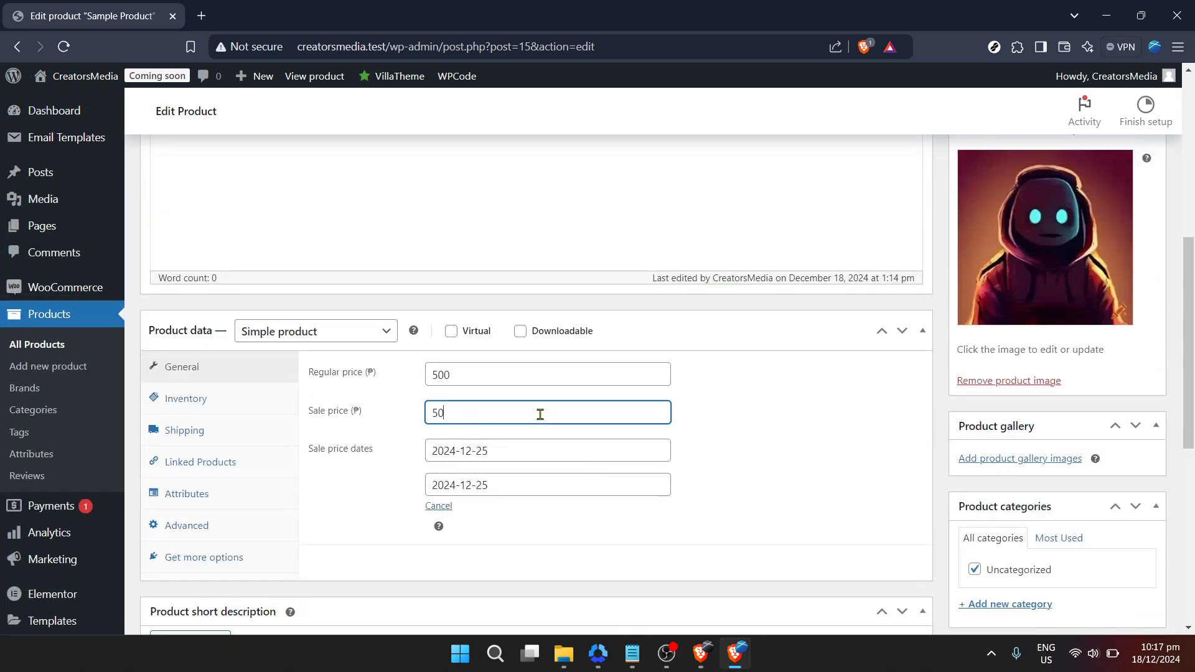
left_click(548, 447)
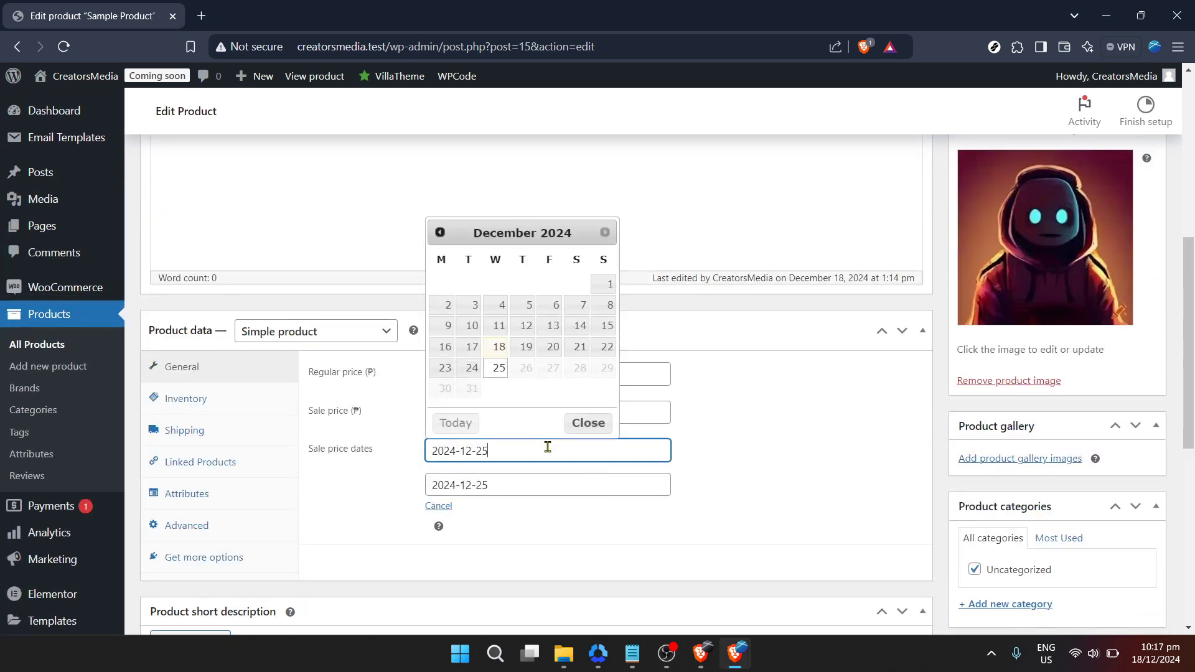
left_click(545, 487)
left_click(793, 489)
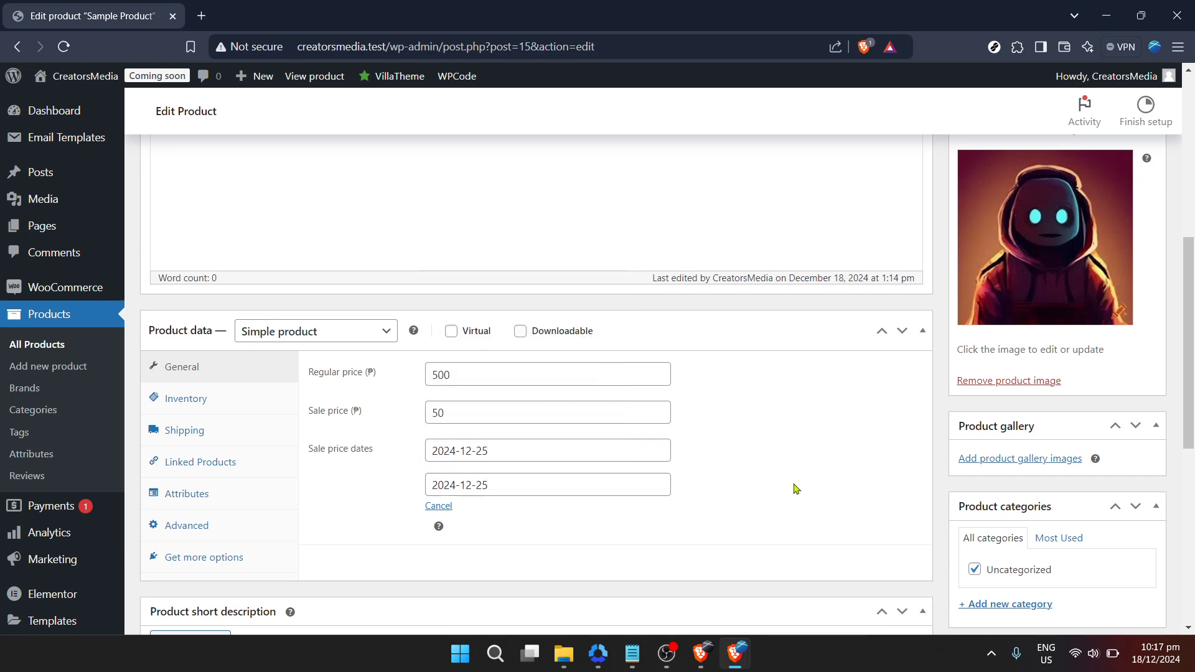
scroll(796, 490, "down", 2)
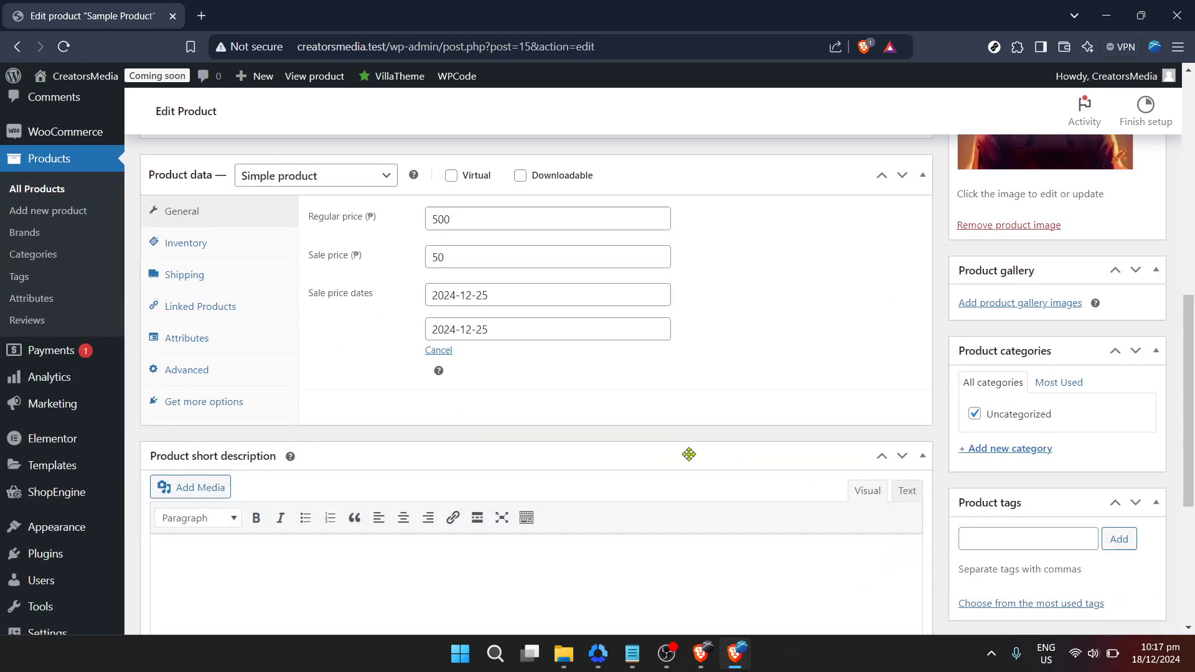
scroll(688, 453, "down", 1)
scroll(692, 463, "down", 3)
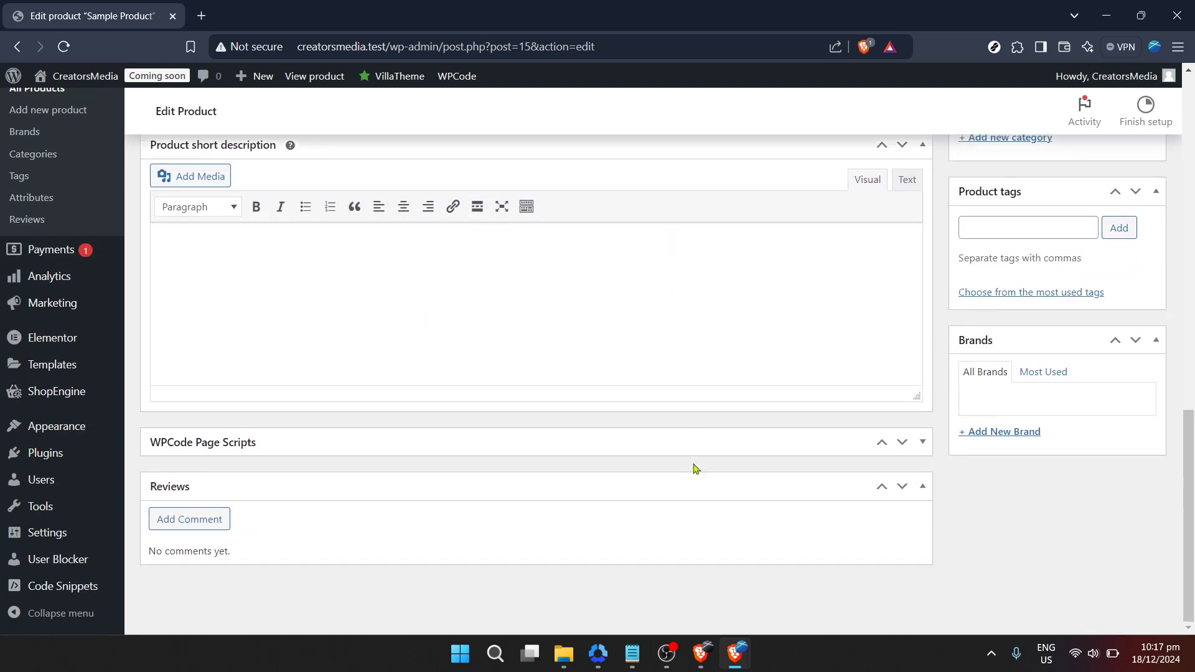
- Update the published Sample Product to save its pricing and sale schedule
scroll(696, 468, "up", 7)
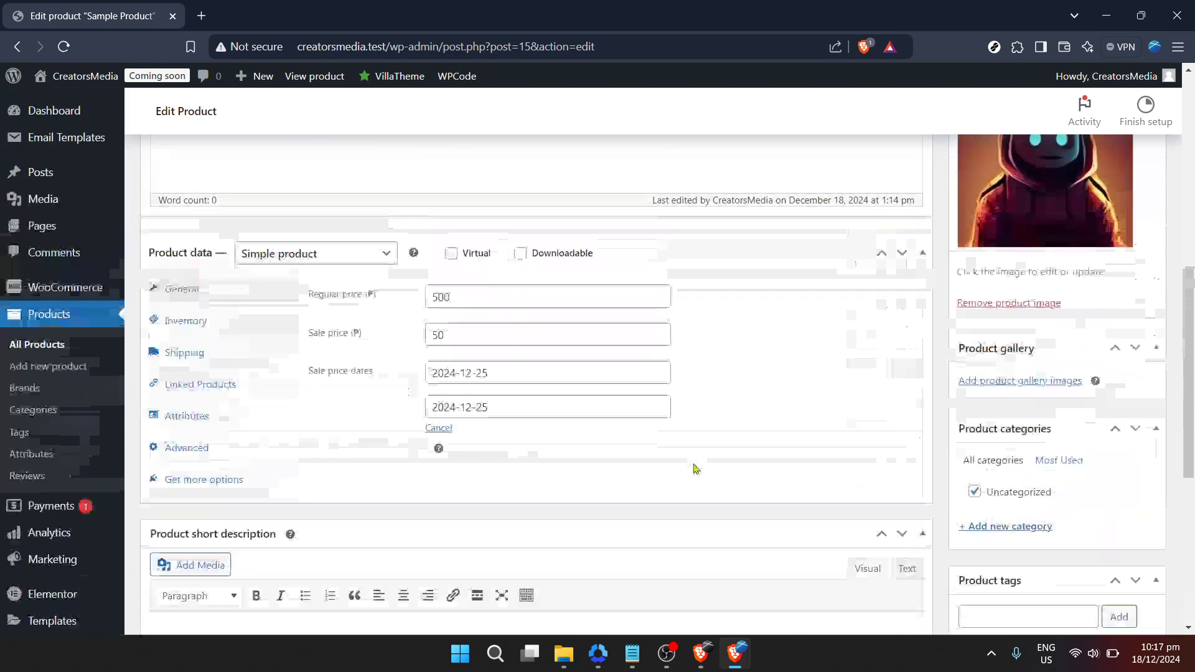
scroll(696, 468, "up", 2)
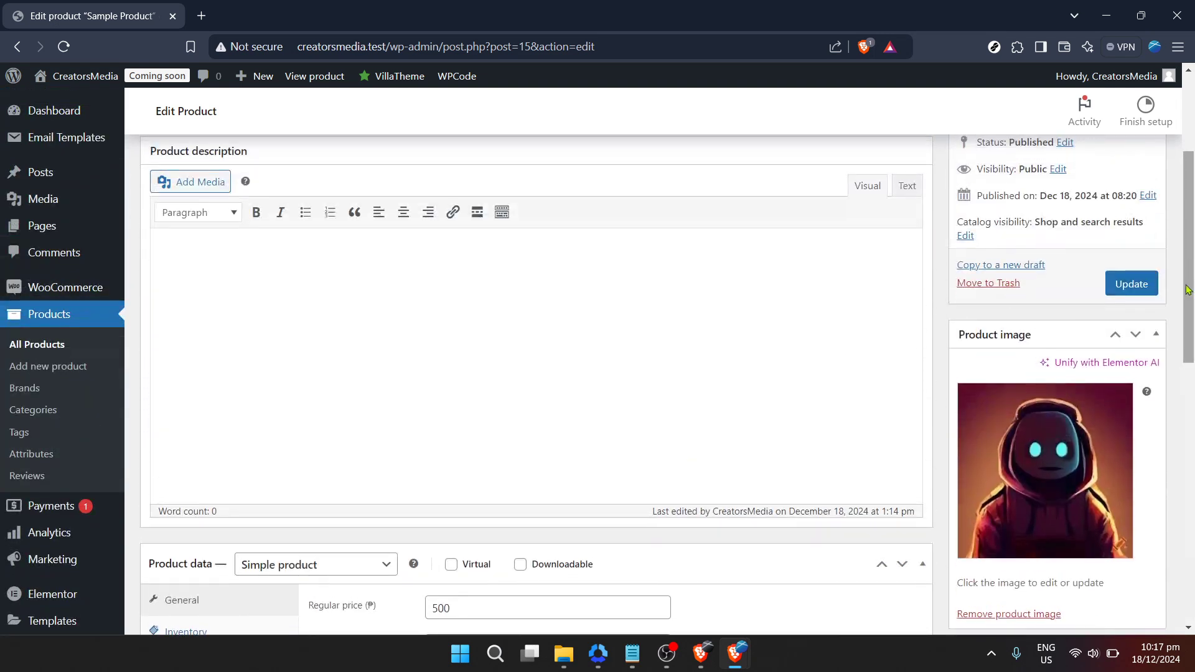
scroll(1108, 318, "up", 3)
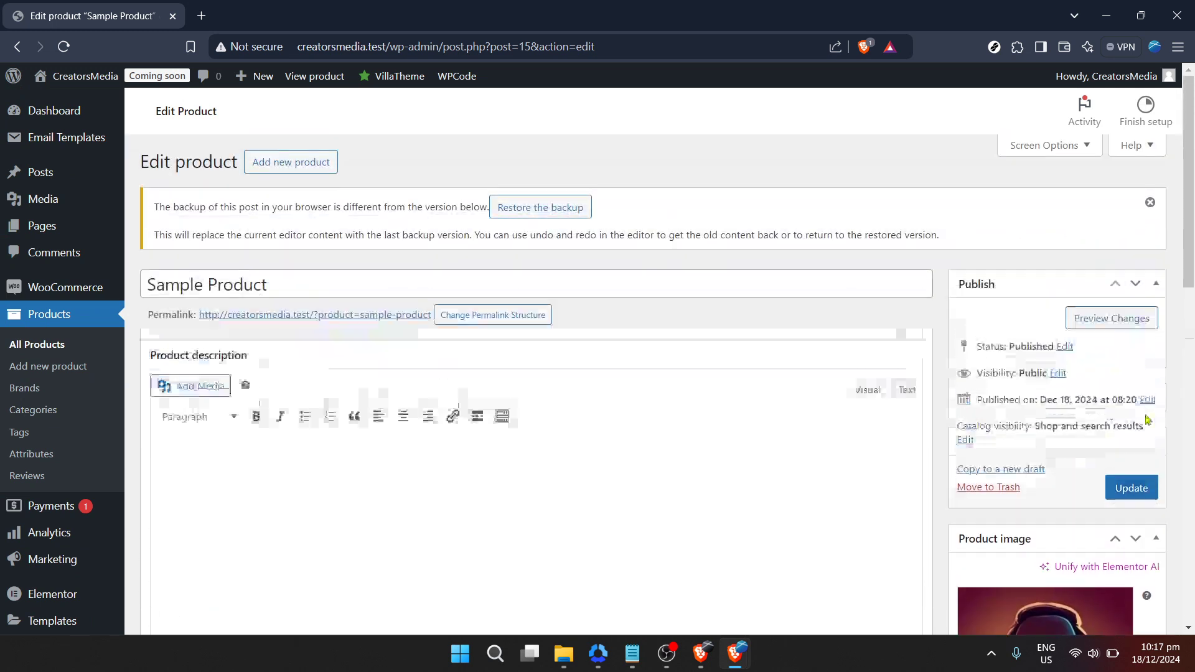
left_click(1133, 488)
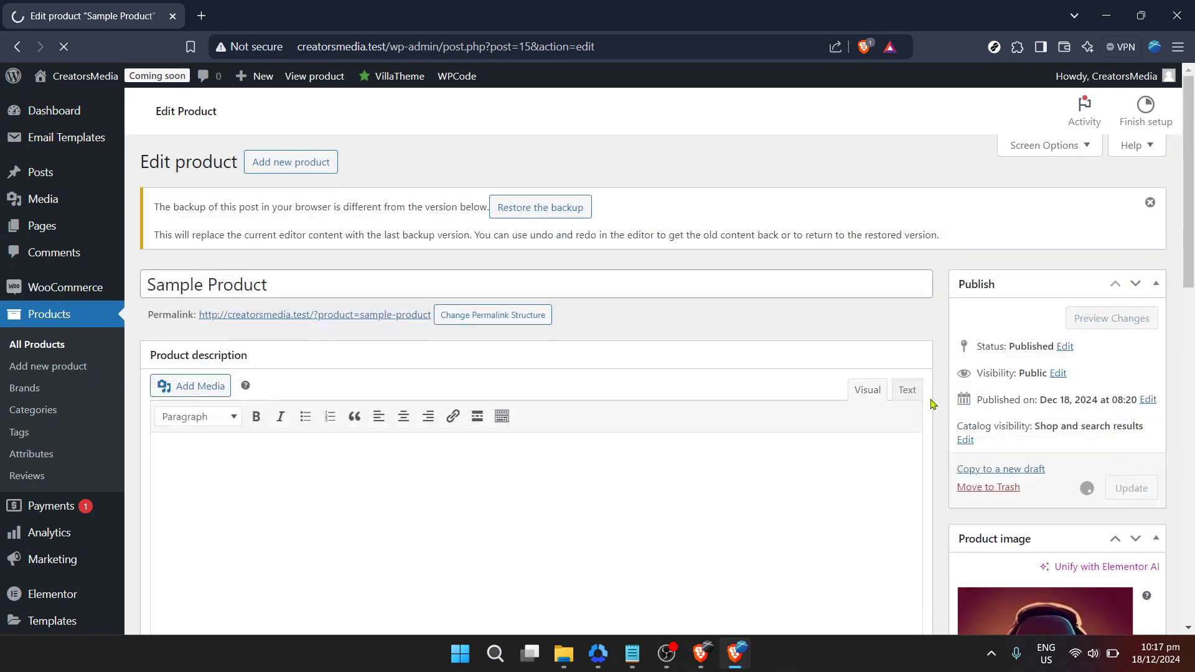
scroll(931, 395, "down", 2)
scroll(775, 374, "down", 3)
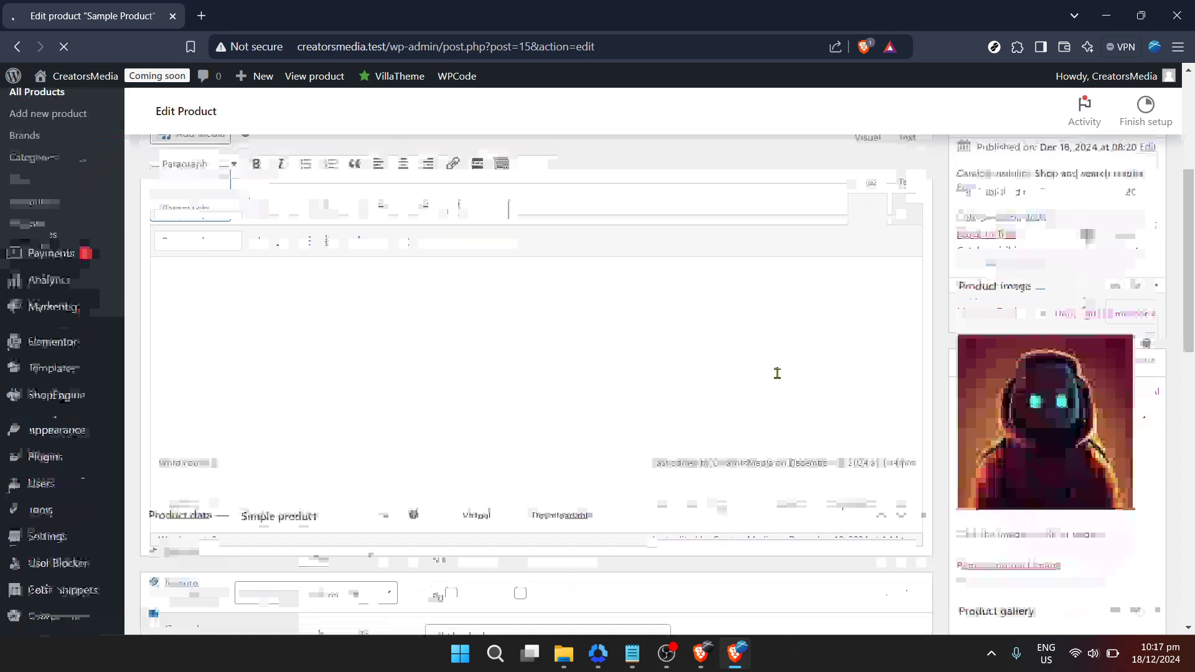